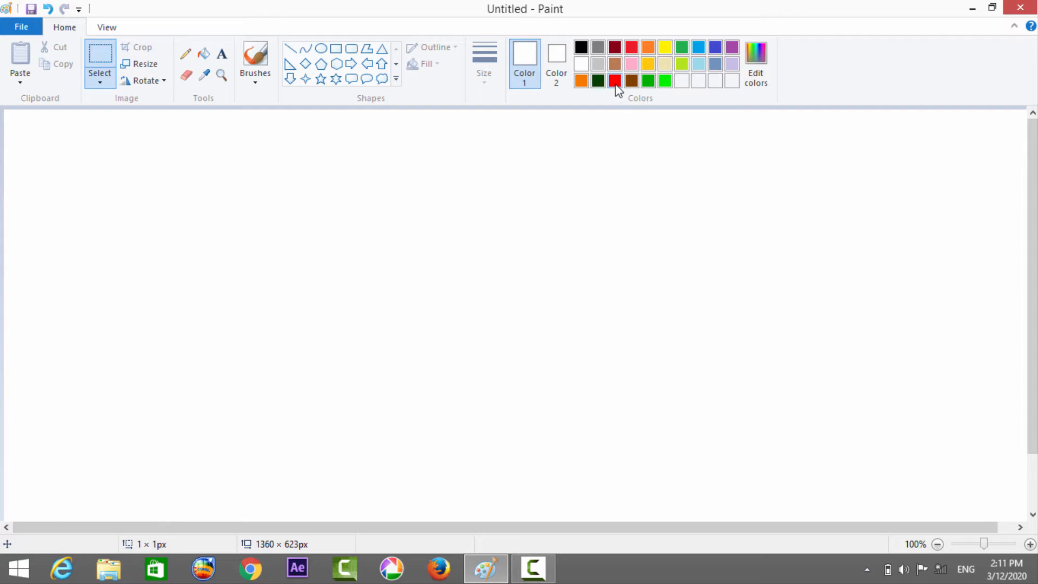
Draw a red downward-bulging U-shaped curve about 186 px wide on the left half of the canvas.
left_click(615, 82)
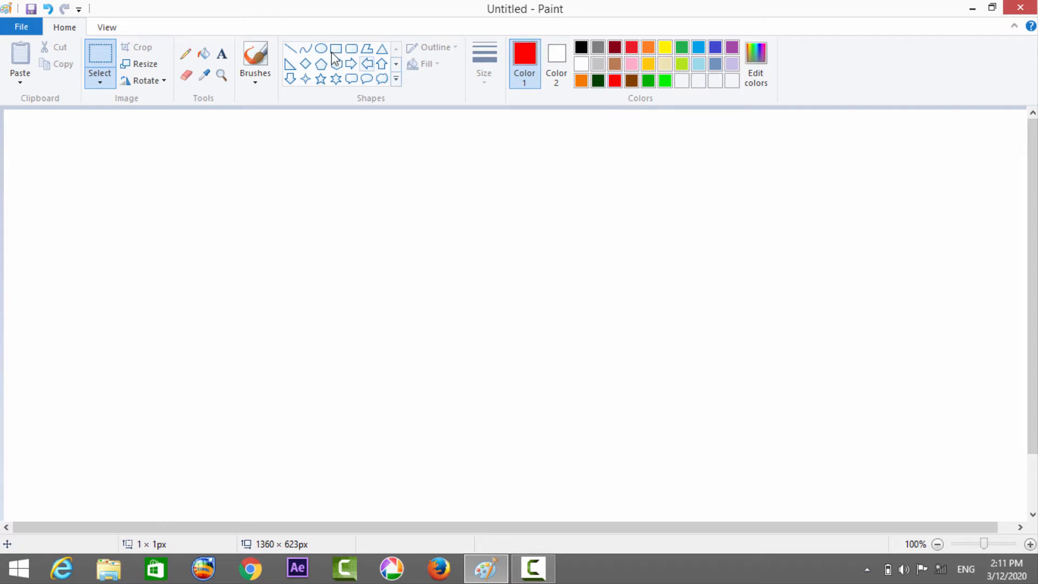
left_click(305, 49)
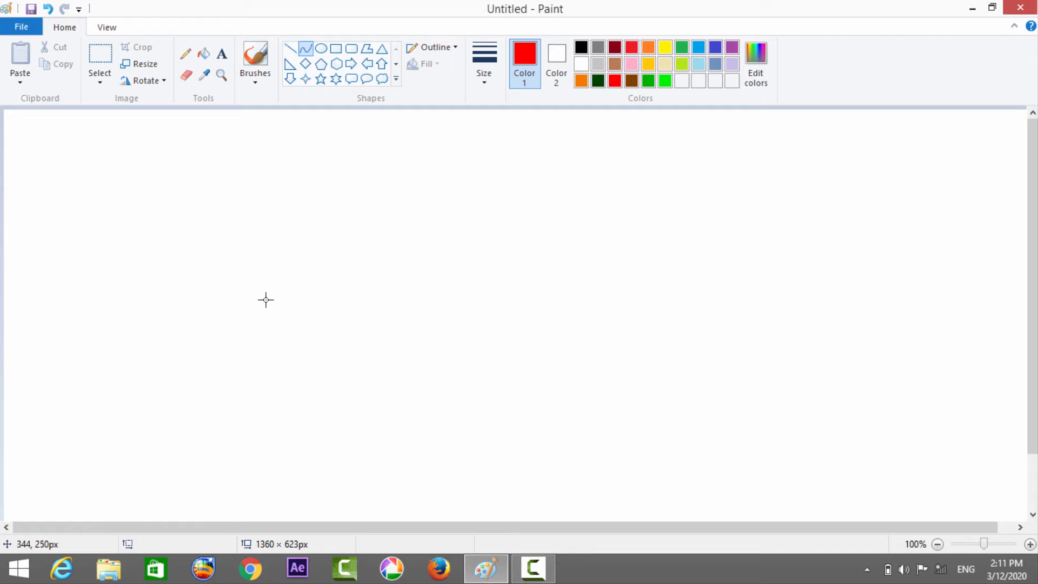
left_click_drag(254, 299, 395, 301)
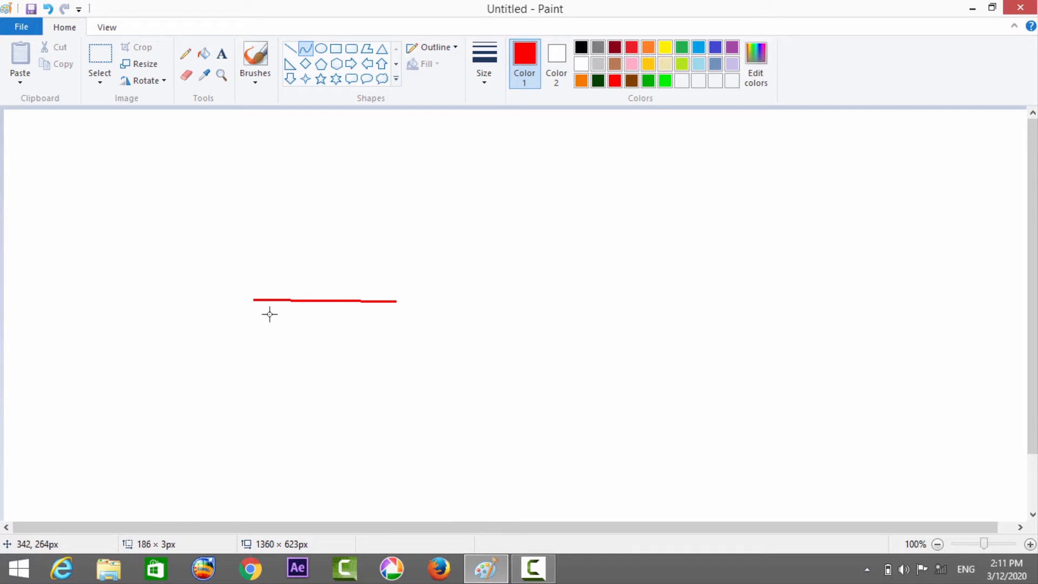
left_click_drag(311, 366, 327, 453)
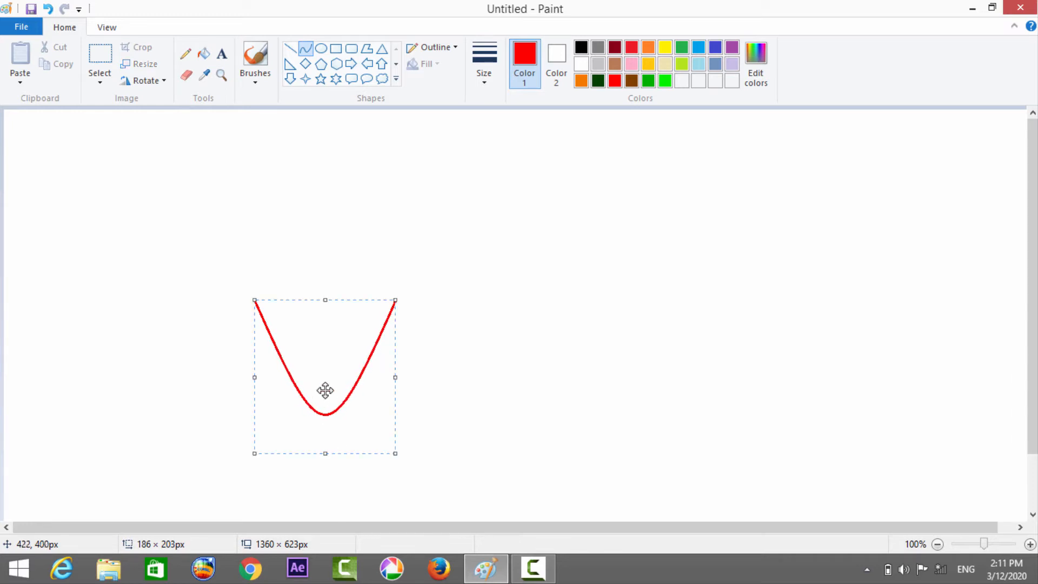
left_click(317, 232)
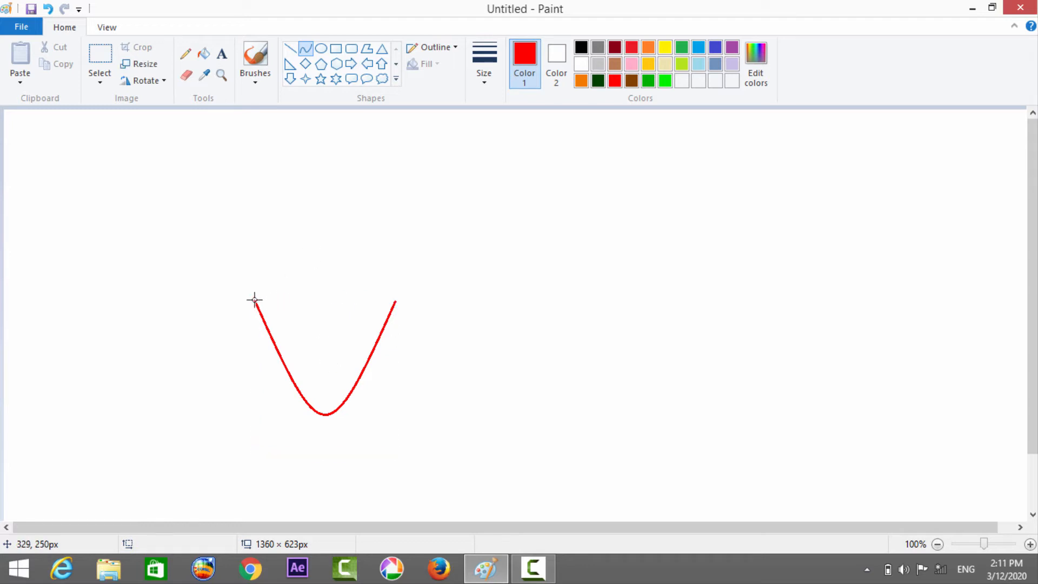
Close the open top of the U shape with a red curve about 187 px wide, bent gently upward.
left_click_drag(257, 300, 396, 300)
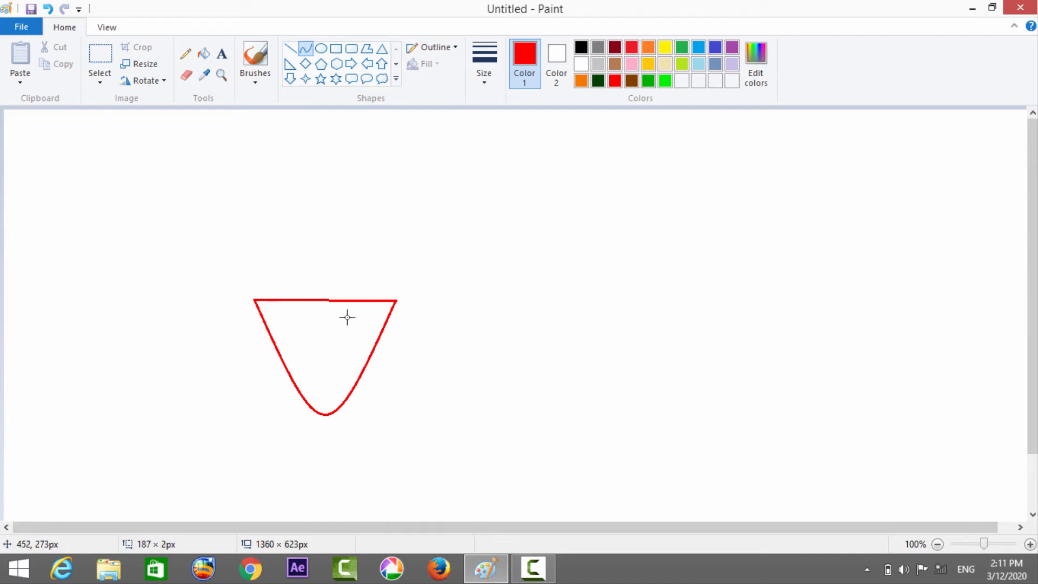
left_click(322, 285)
left_click_drag(322, 286, 322, 262)
left_click(364, 190)
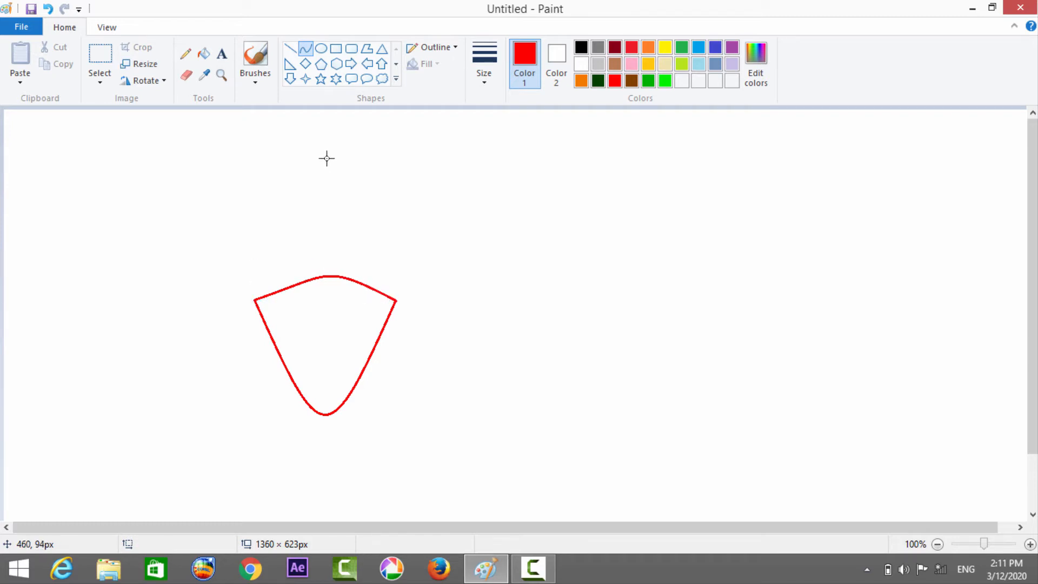
Draw a red circle about 37 × 42 px fitted inside the shape's upper-left corner.
left_click(320, 50)
left_click_drag(223, 172, 274, 307)
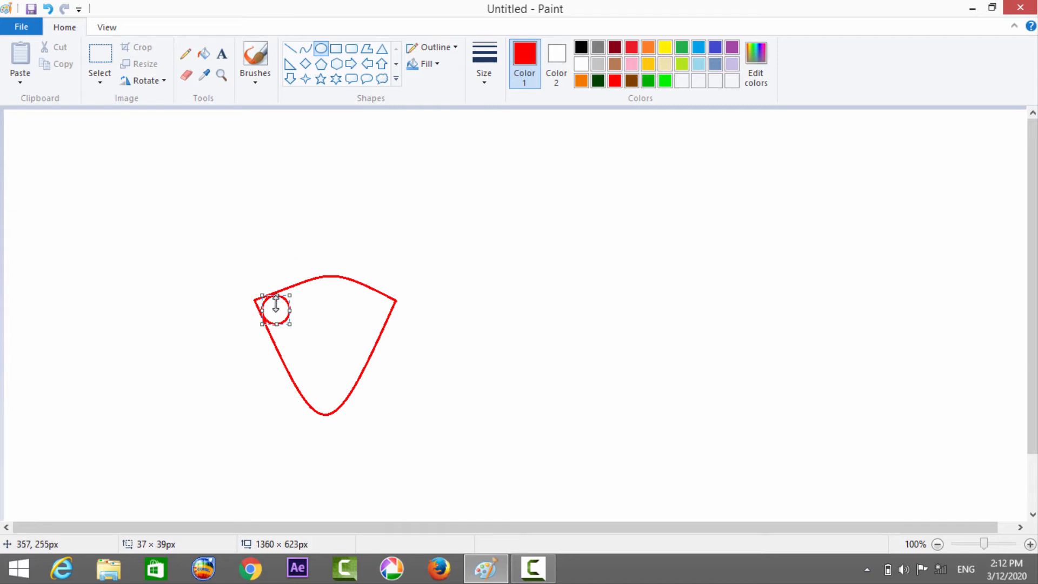
mouse_move(276, 295)
left_mouse_down()
mouse_move(276, 304)
mouse_move(275, 293)
left_mouse_up()
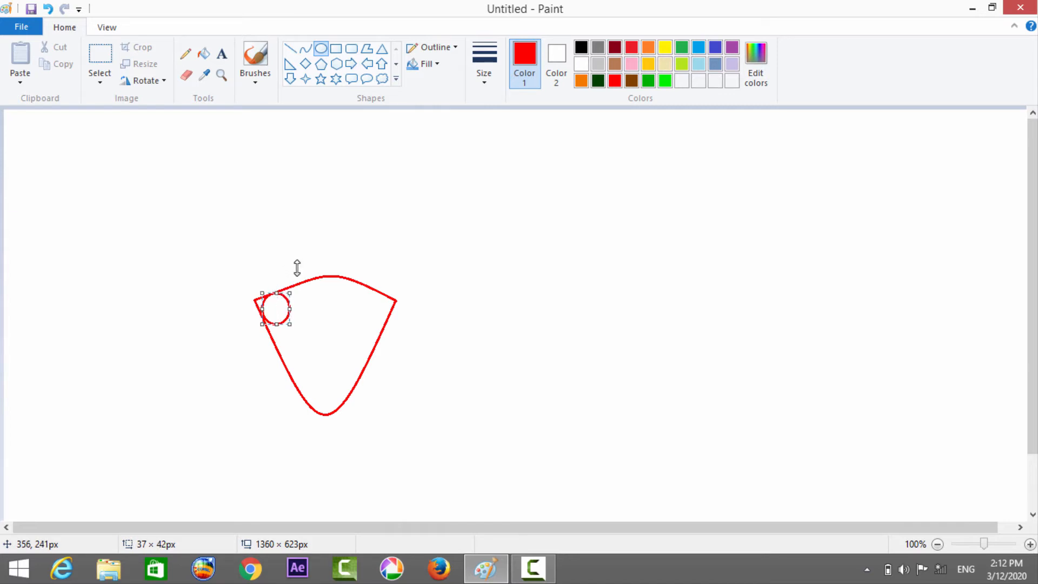
left_click(350, 236)
Draw a second red oval and fit it inside the shape's upper-right corner at about 39 × 46 px.
left_click_drag(343, 231, 374, 257)
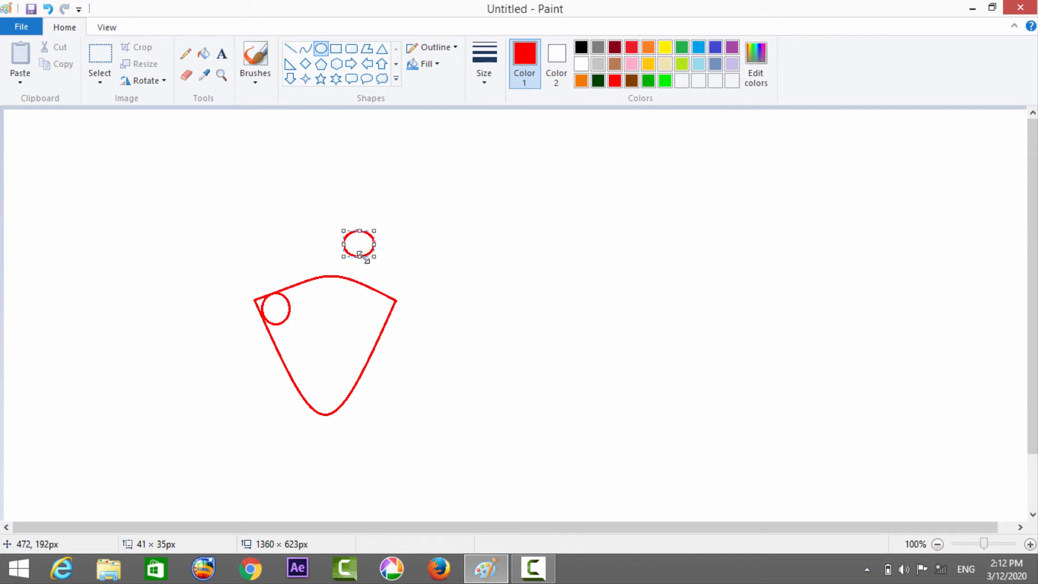
left_click_drag(360, 255, 373, 304)
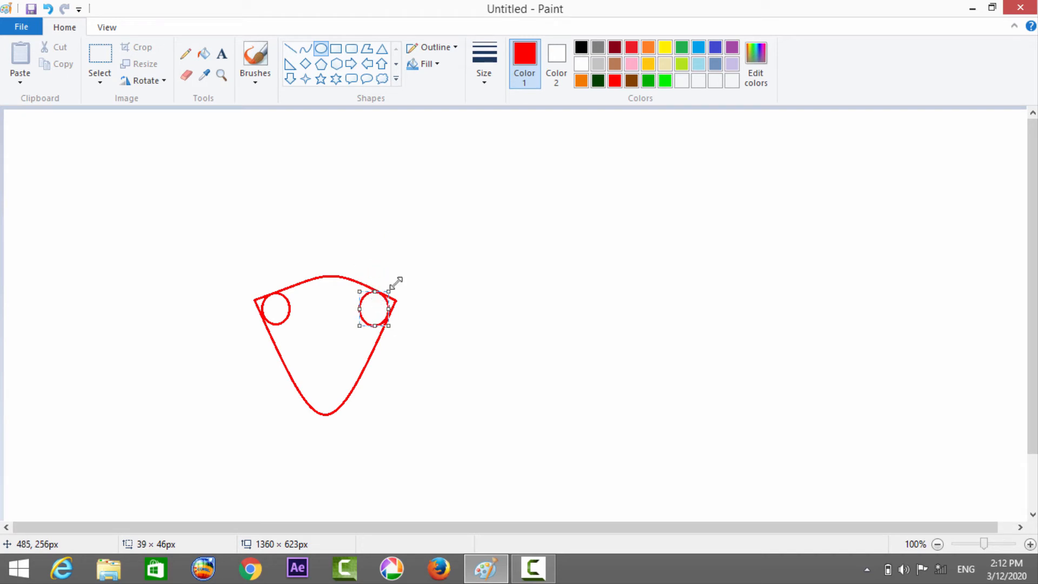
left_click(549, 277)
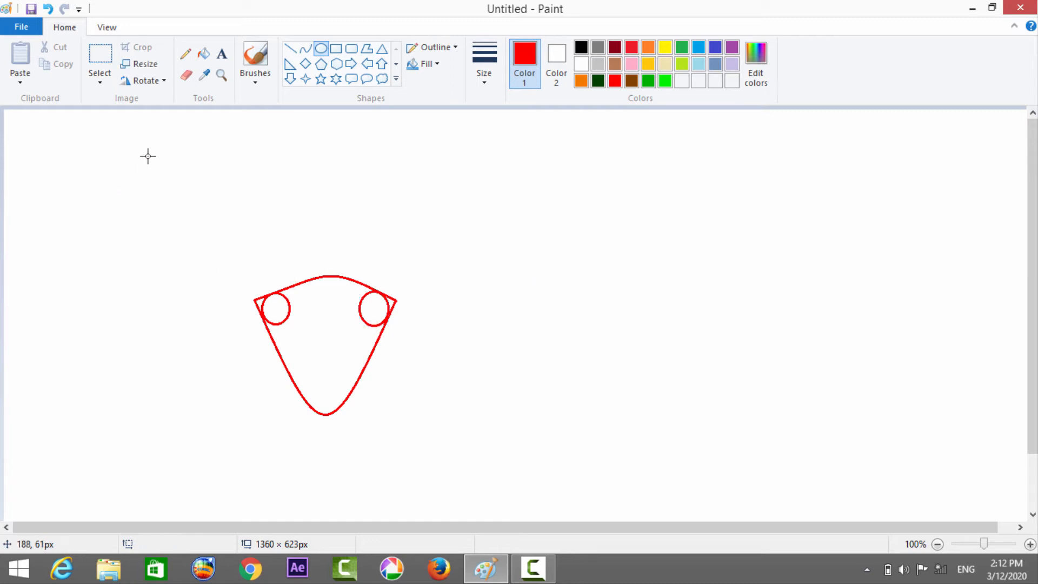
Erase the pointed corners outside the two circles and fill both circles and the shape's body with red.
left_click(183, 77)
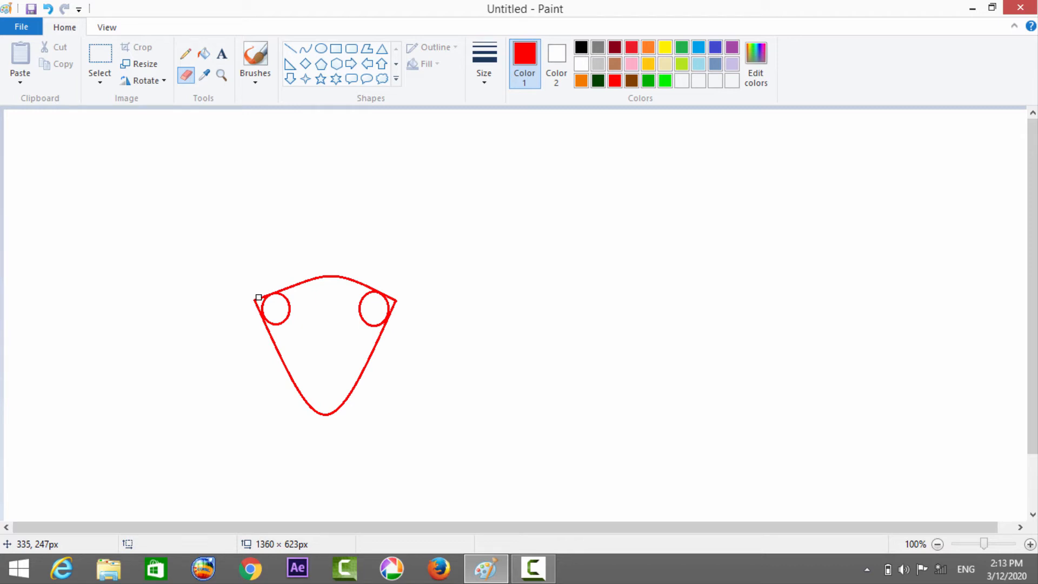
left_click_drag(258, 297, 257, 303)
left_click(206, 56)
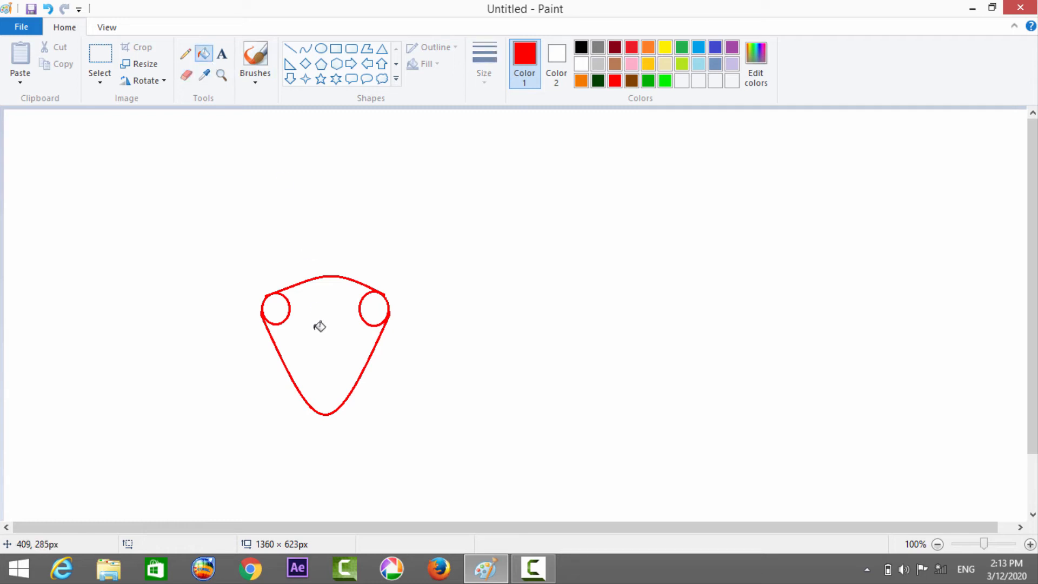
left_click(285, 315)
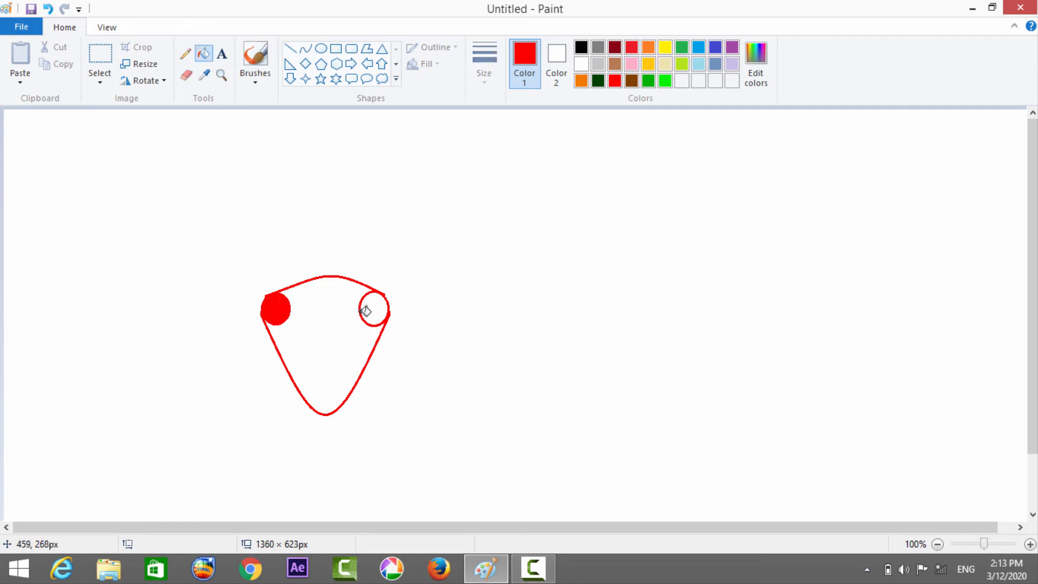
left_click(384, 315)
left_click(335, 323)
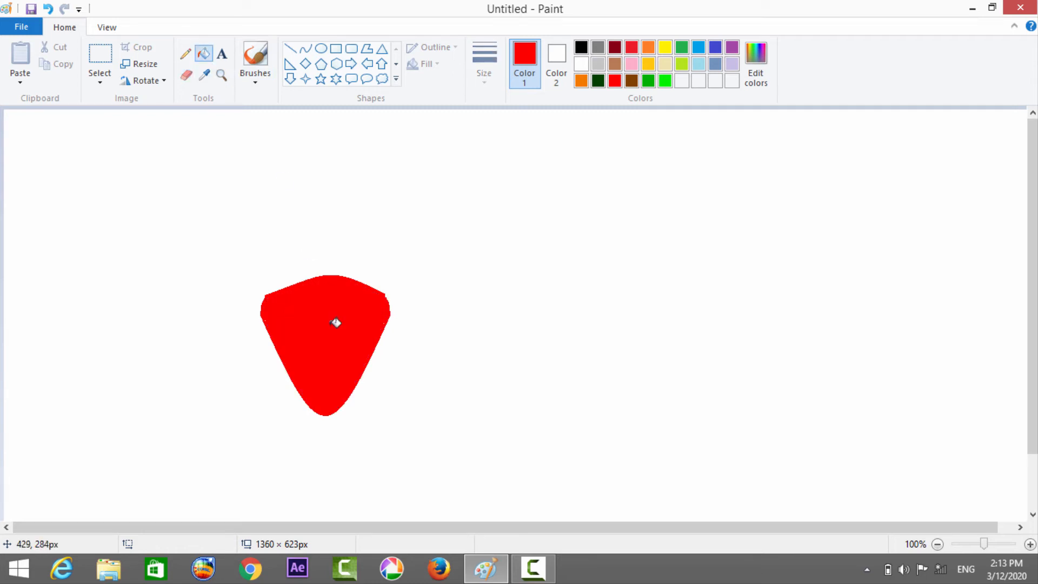
Draw a dark green five-point star outline above and to the right of the red shape.
left_click(189, 54)
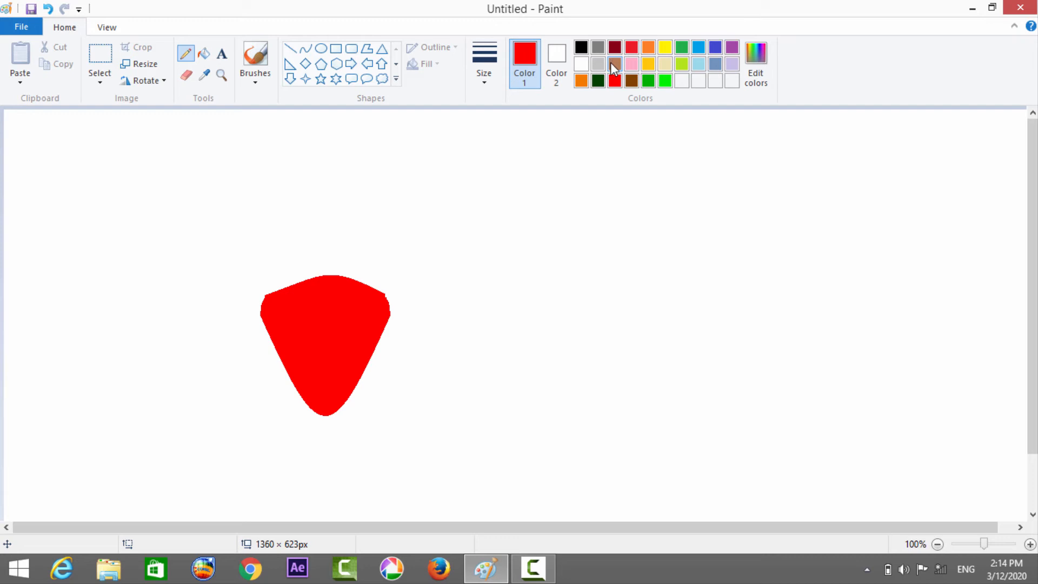
left_click(598, 81)
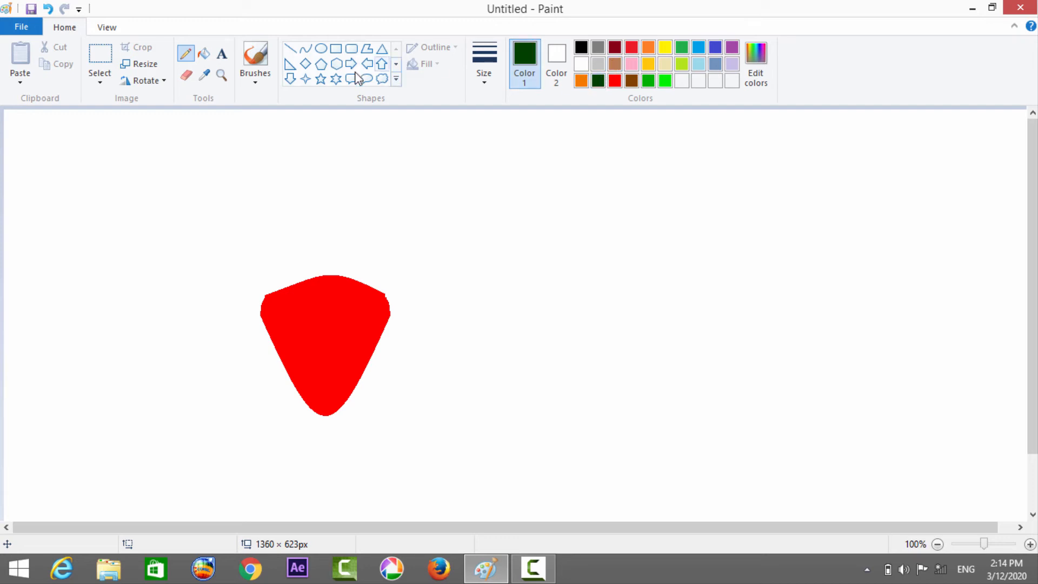
left_click(322, 80)
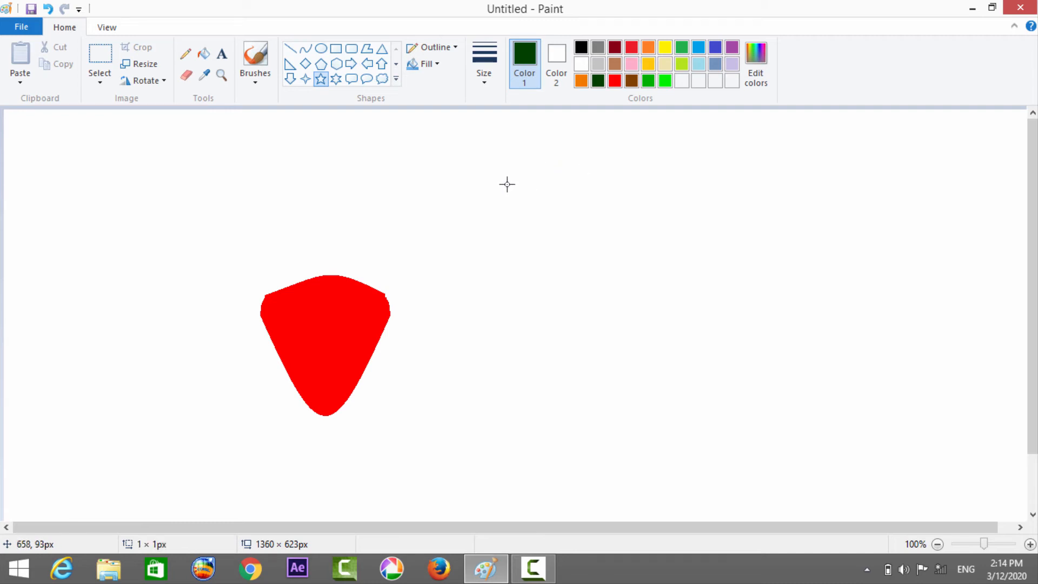
left_click_drag(507, 184, 616, 282)
left_click(680, 210)
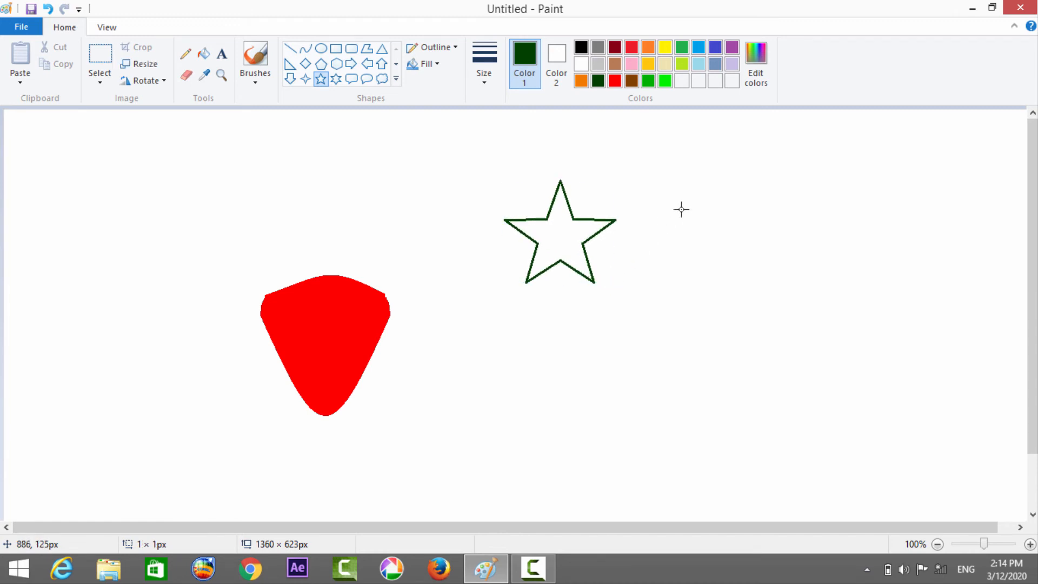
Draw a second dark green five-point star about 123 × 124 px beside the first and rotate it 180°.
left_click_drag(681, 210, 772, 298)
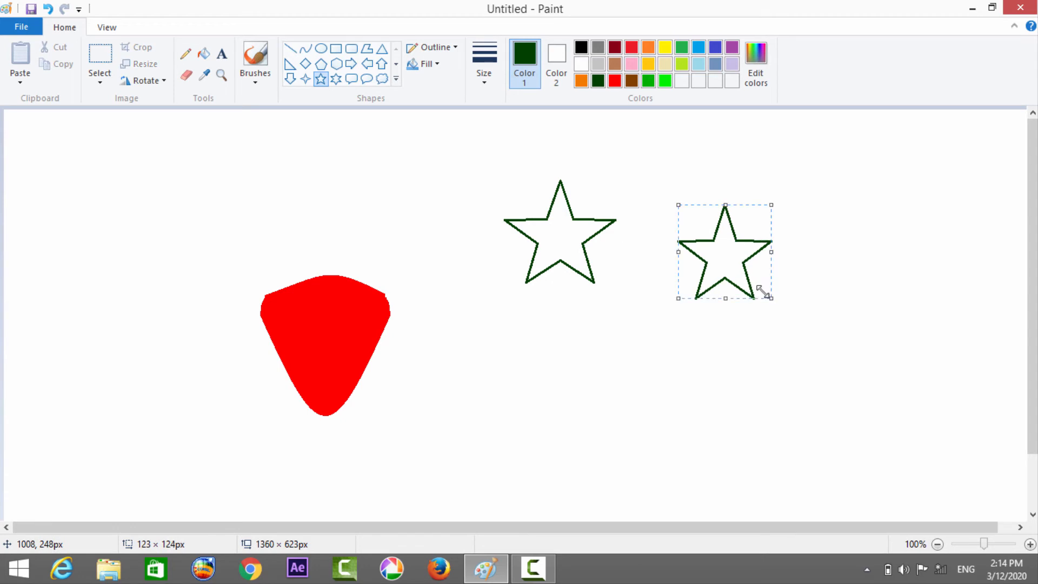
right_click(735, 250)
mouse_move(774, 296)
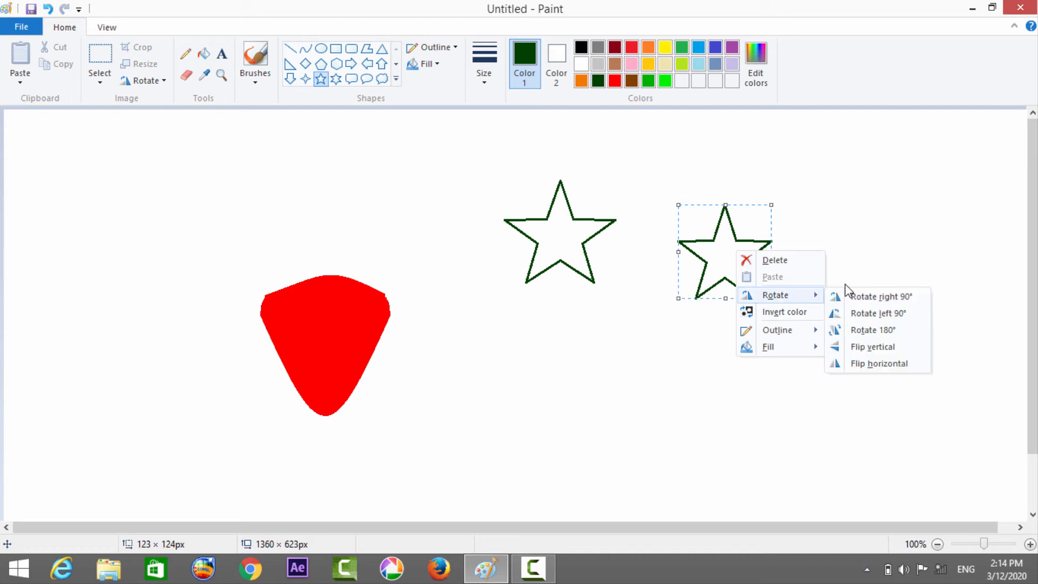
left_click(866, 331)
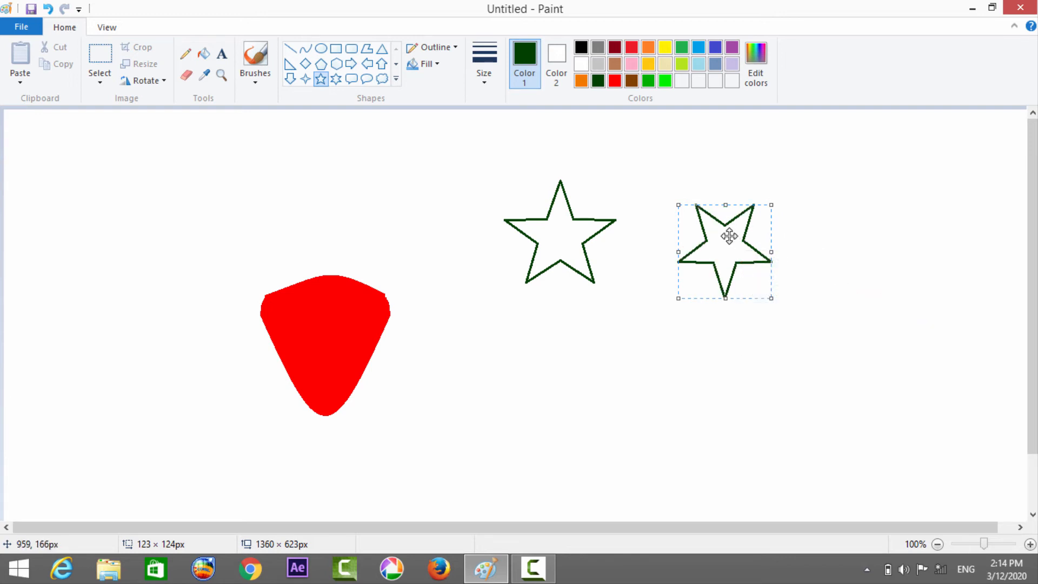
Overlay the inverted star centrally on the first star and stretch it to about 143 × 163 px.
left_click_drag(728, 234, 568, 227)
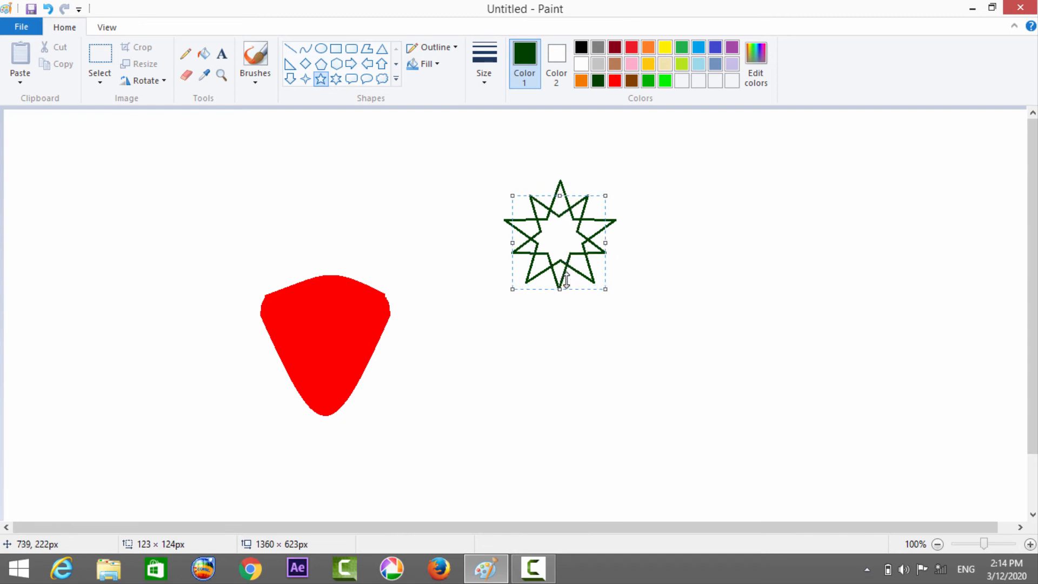
left_click_drag(561, 287, 564, 320)
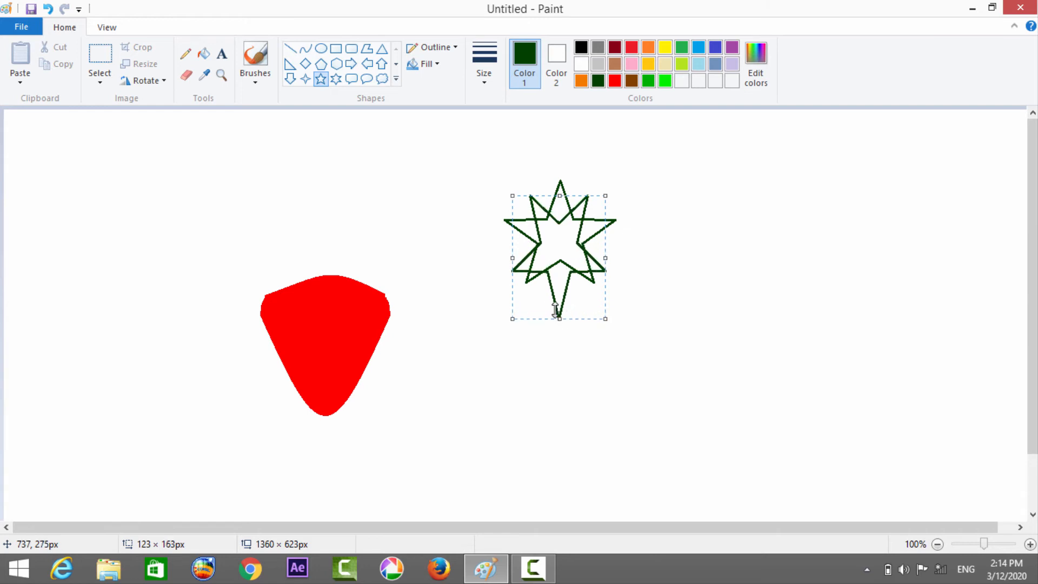
left_click_drag(554, 260, 552, 253)
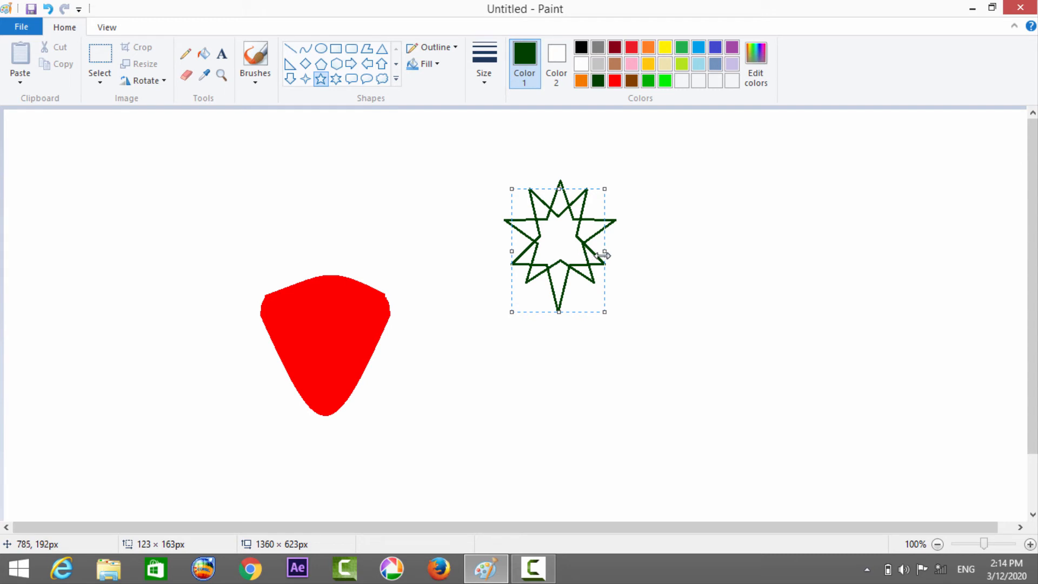
left_click_drag(603, 255, 552, 263)
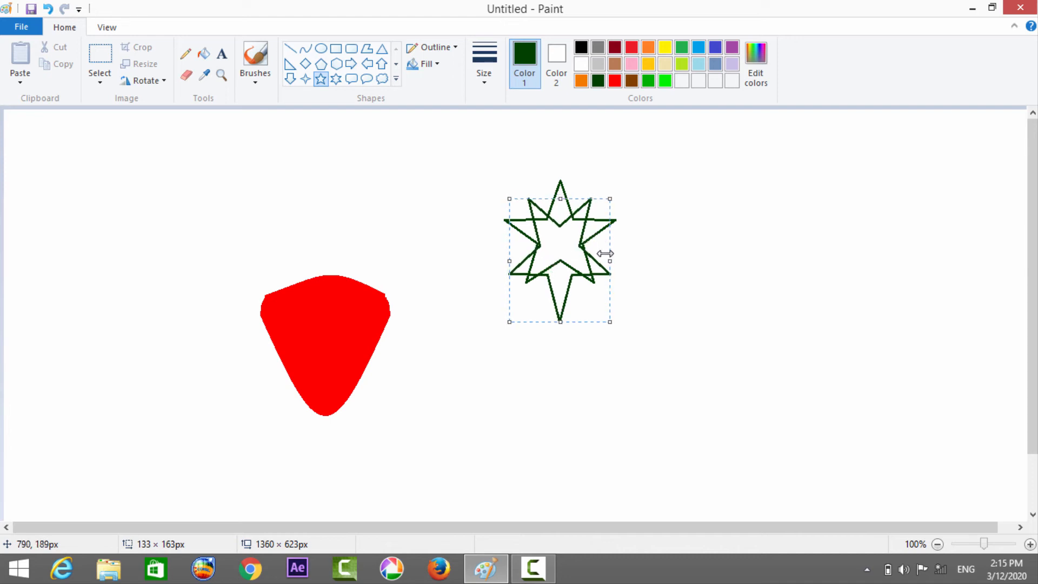
left_click_drag(606, 258, 576, 248)
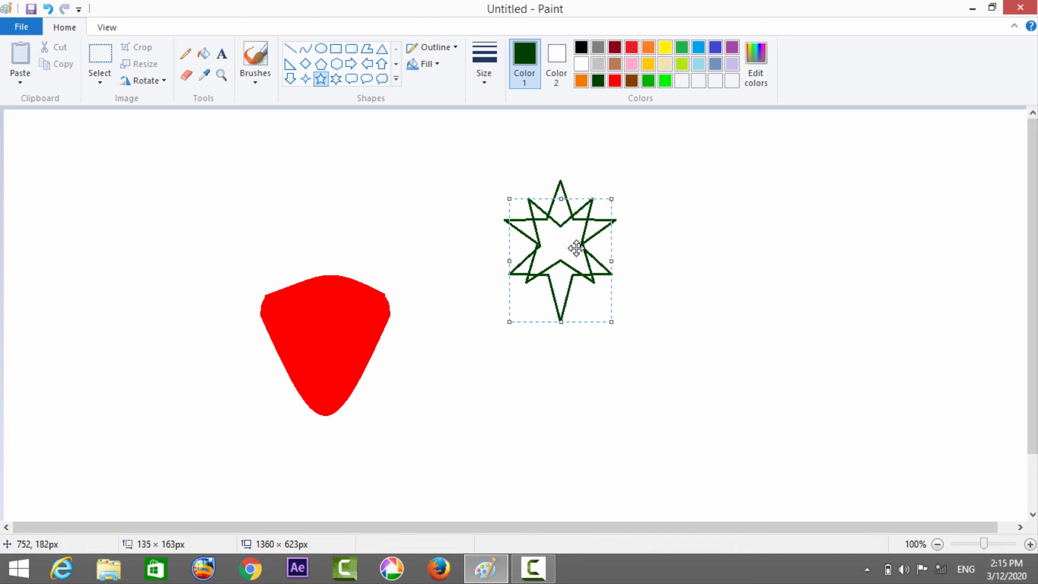
left_click_drag(576, 248, 575, 248)
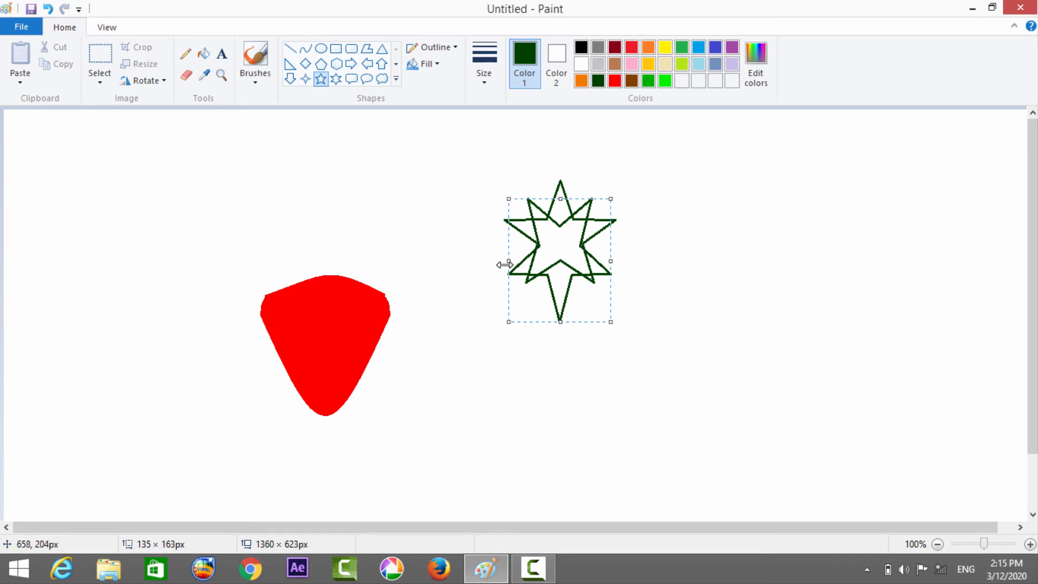
left_click_drag(503, 264, 549, 251)
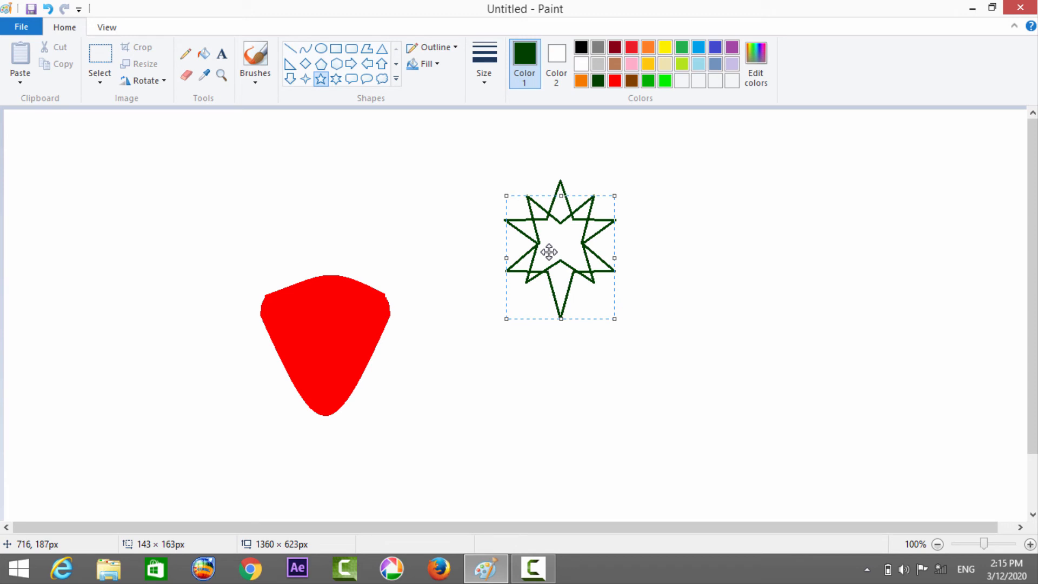
left_click_drag(548, 251, 548, 249)
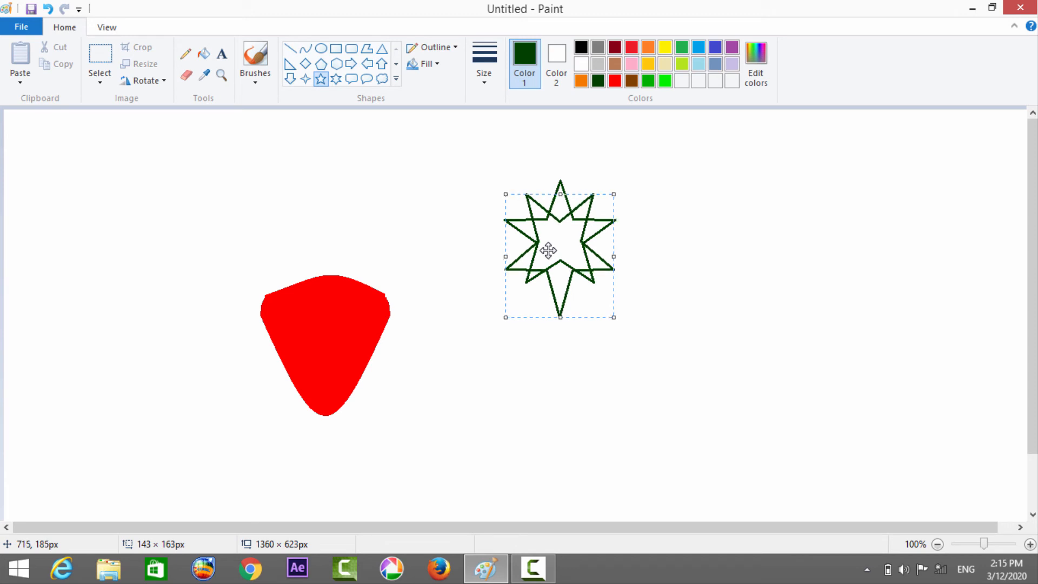
Fill the overlapping stars' centre, upper points and upper side points with dark green.
left_click(201, 58)
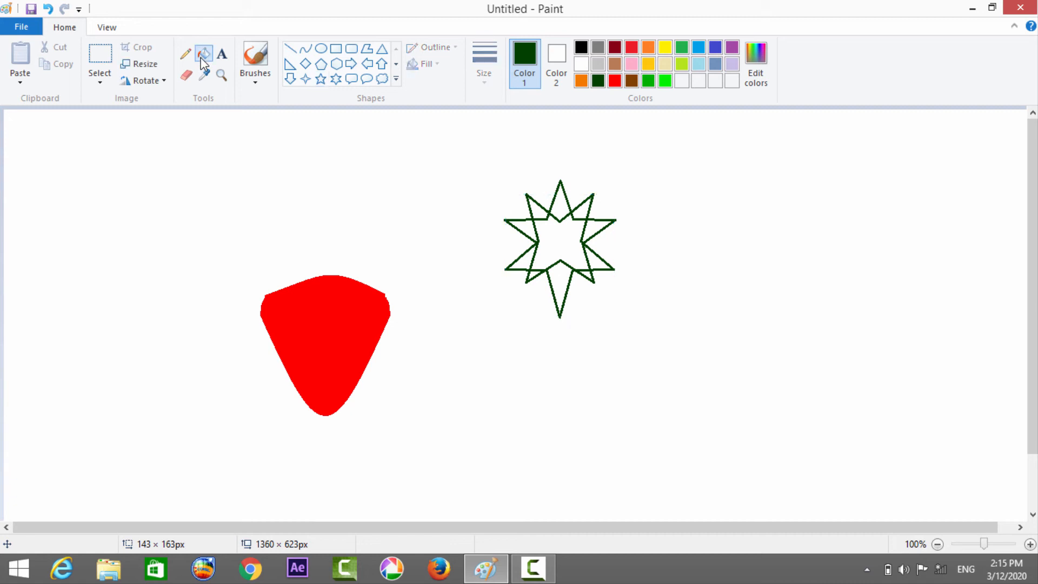
left_click(553, 237)
left_click(545, 210)
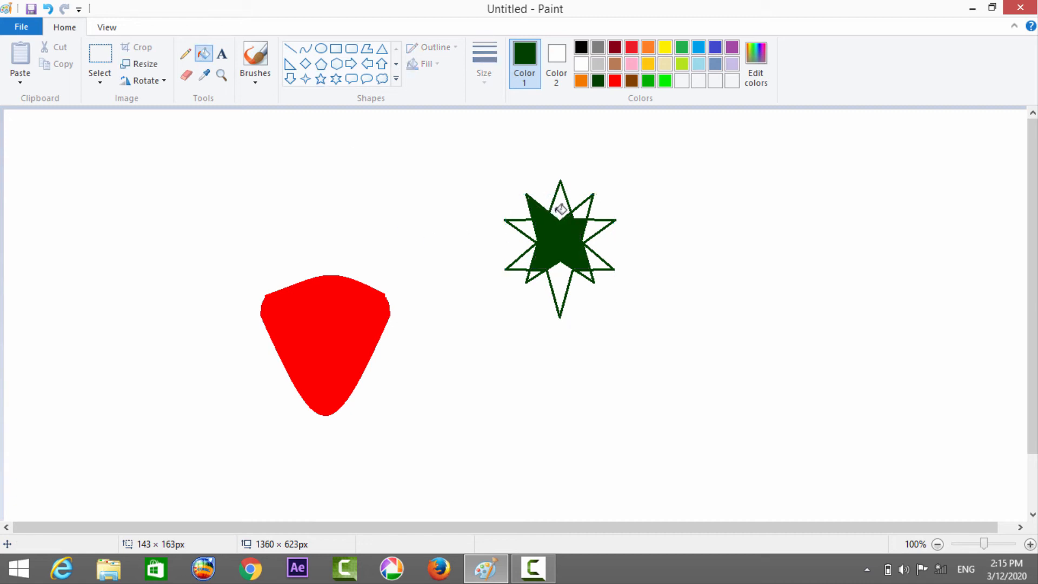
left_click(564, 208)
left_click(587, 212)
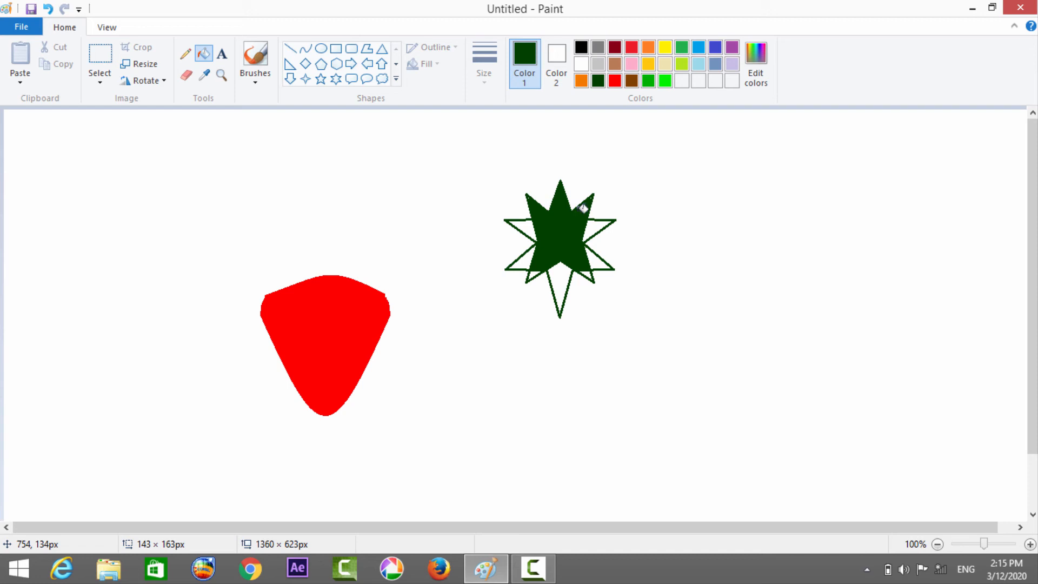
left_click(597, 224)
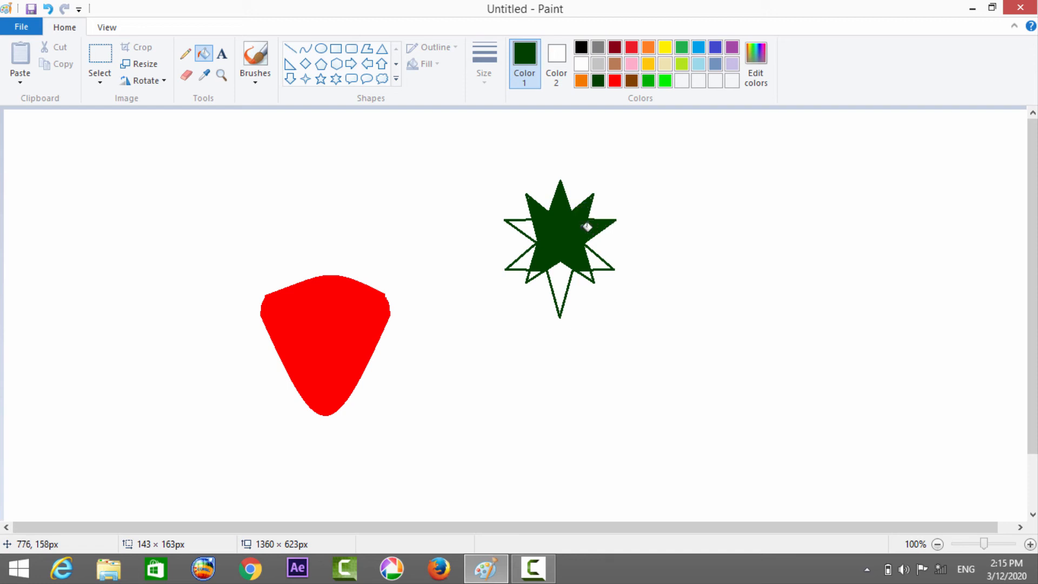
left_click(531, 226)
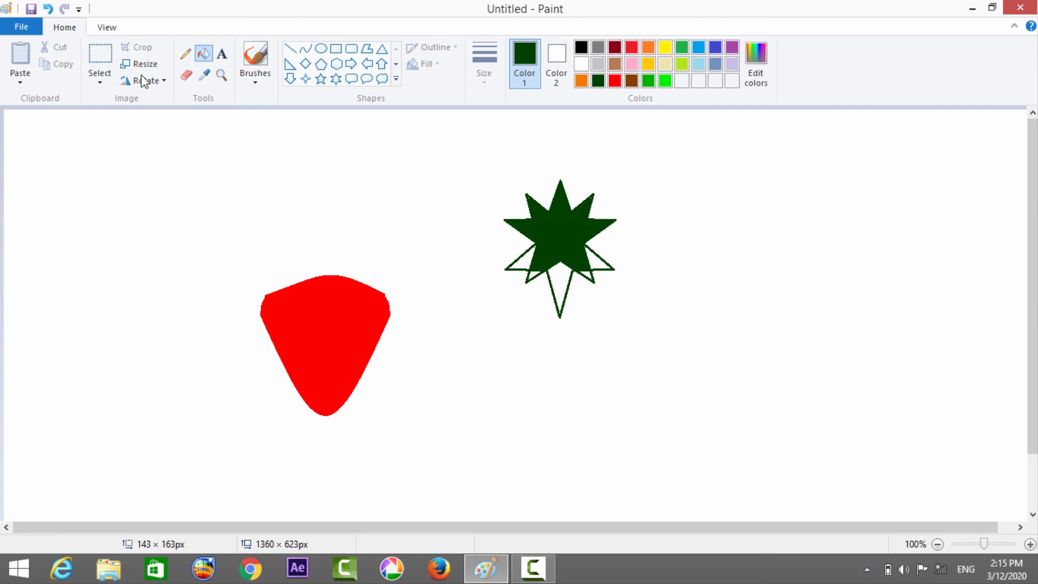
Delete the lower part of the overlapping stars with a selection of about 253 × 113 px, keeping only the upper leaf points.
left_click(108, 56)
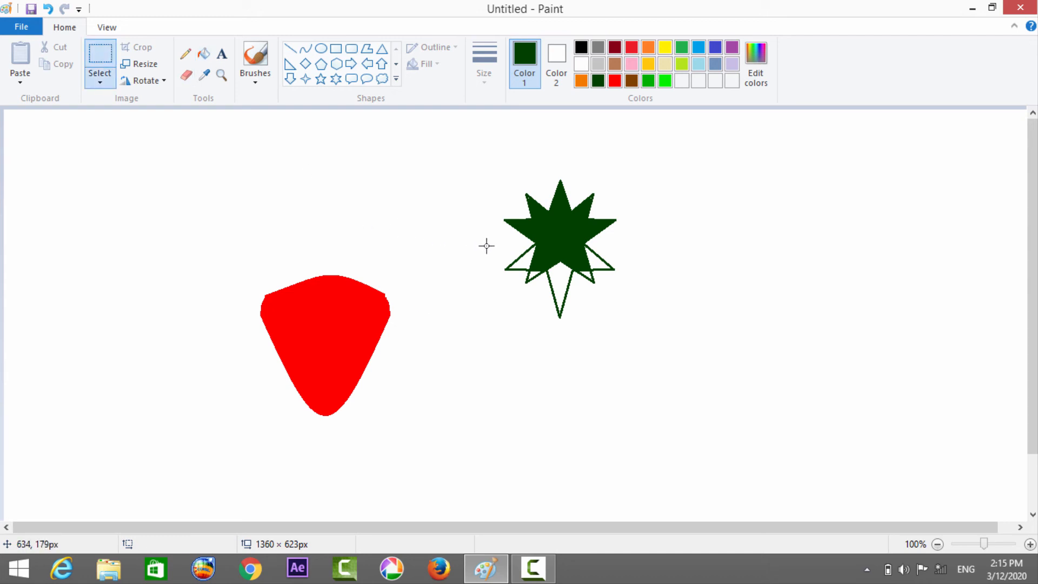
left_click_drag(487, 246, 678, 331)
right_click(512, 269)
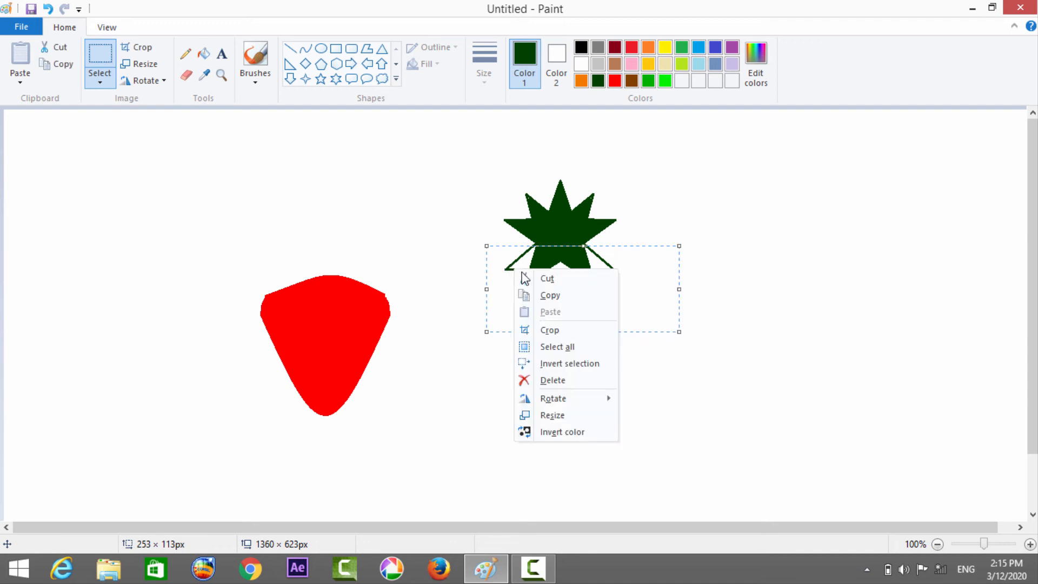
left_click(552, 381)
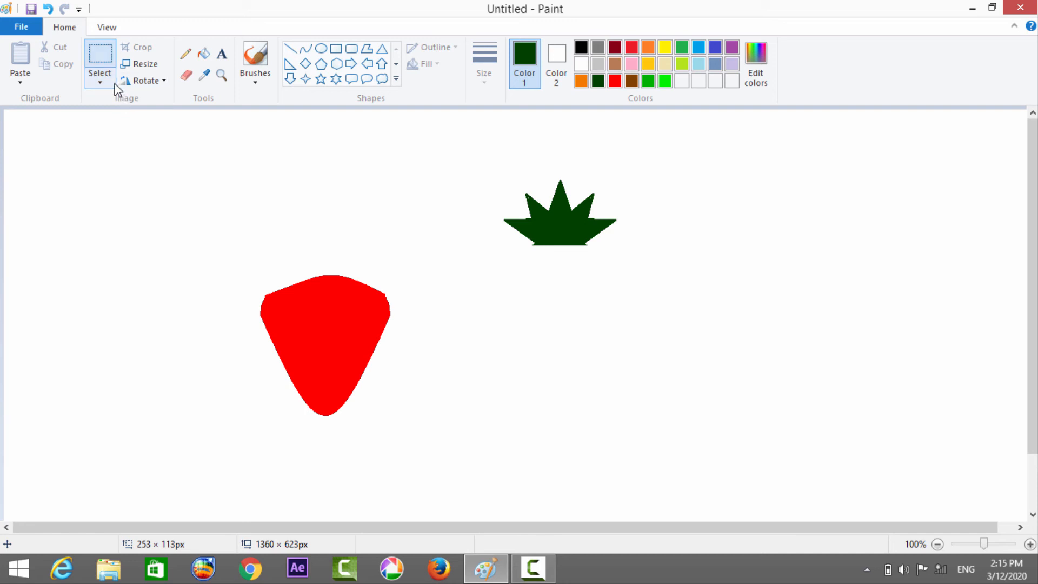
Select the red body free-form, squash its selection slightly to about 267 × 259 px, and place it centrally beneath the green crown, overlapping its base.
left_click(108, 84)
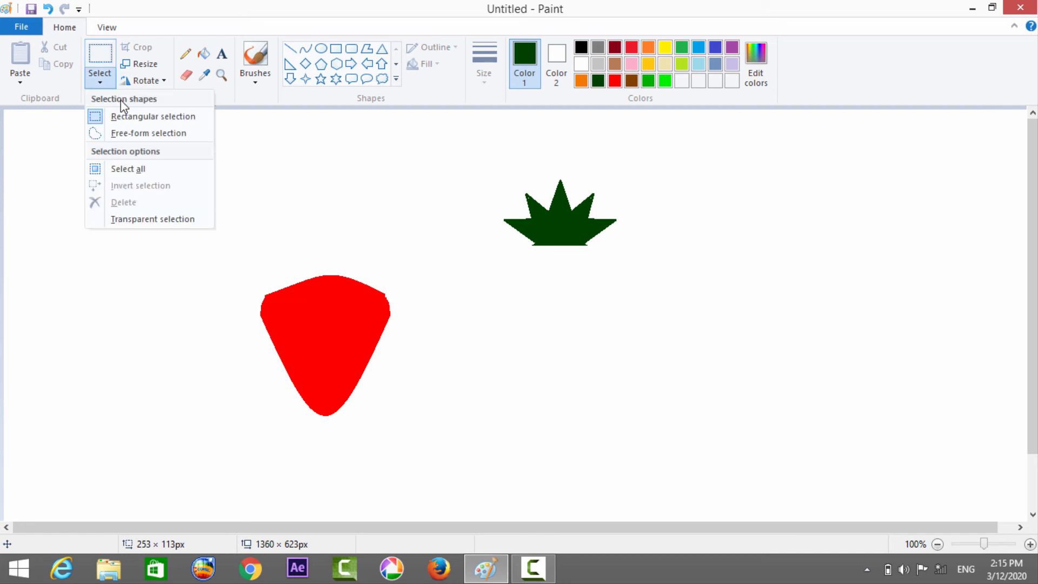
left_click(126, 134)
mouse_move(377, 256)
left_mouse_down()
mouse_move(311, 251)
mouse_move(220, 272)
mouse_move(258, 424)
mouse_move(286, 457)
mouse_move(372, 442)
mouse_move(382, 427)
mouse_move(416, 331)
mouse_move(368, 253)
left_mouse_up()
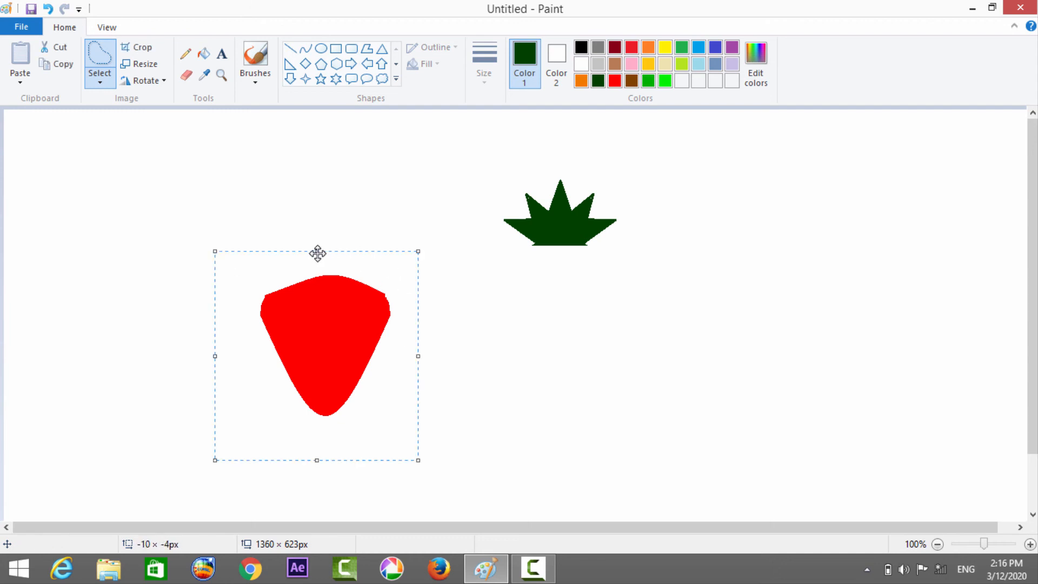
left_click_drag(316, 252, 318, 264)
left_click_drag(402, 310, 559, 255)
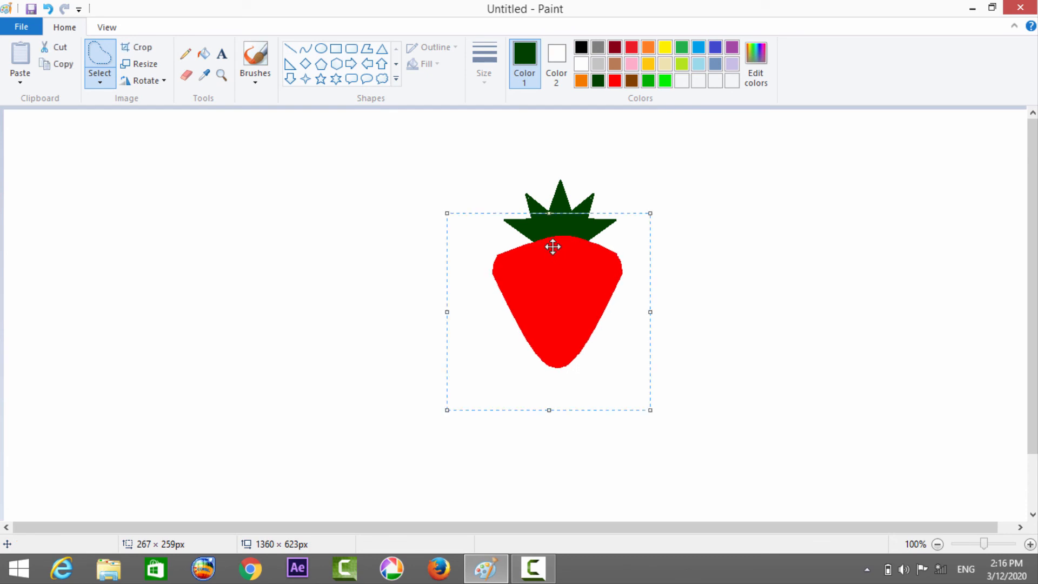
left_click(552, 182)
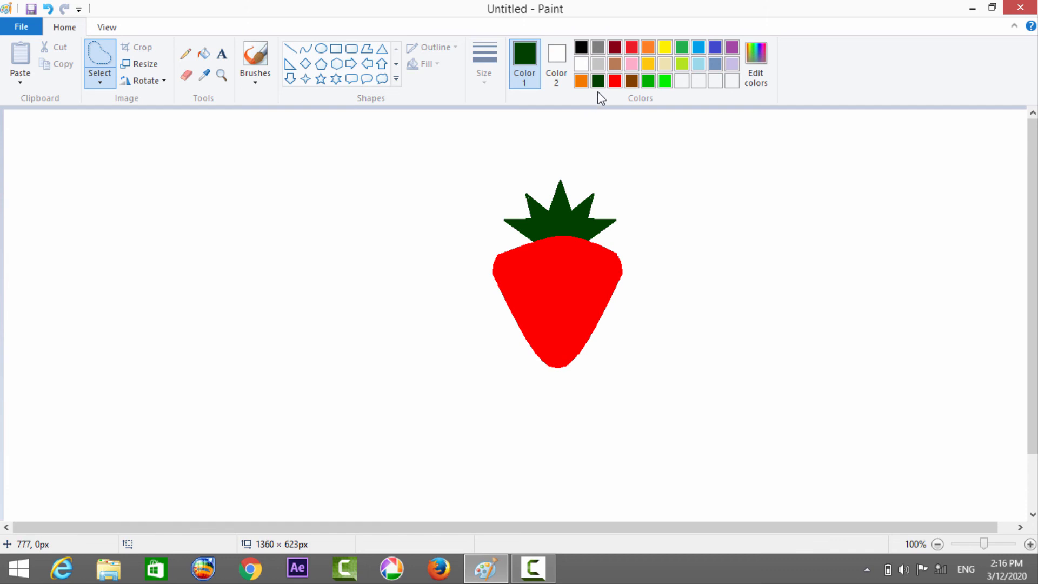
Scatter about 19 small white seed dots across the red body with the Pencil.
left_click(186, 56)
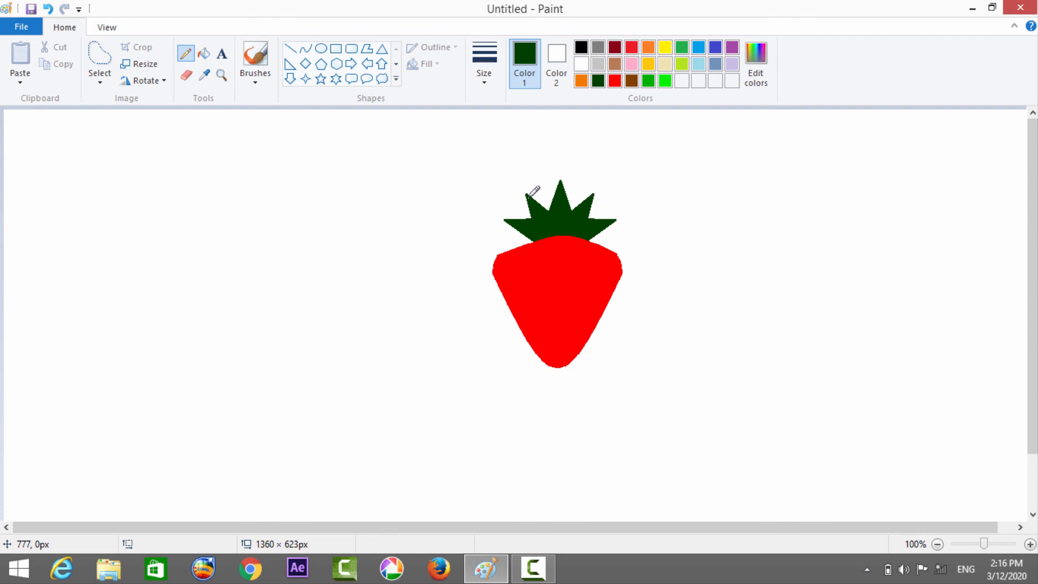
left_click(581, 63)
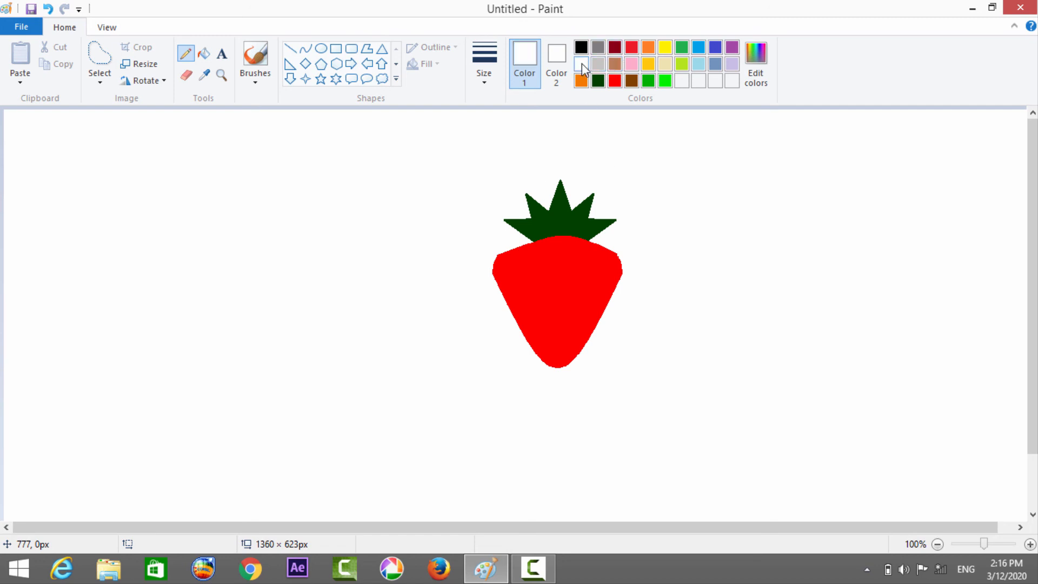
left_click(491, 77)
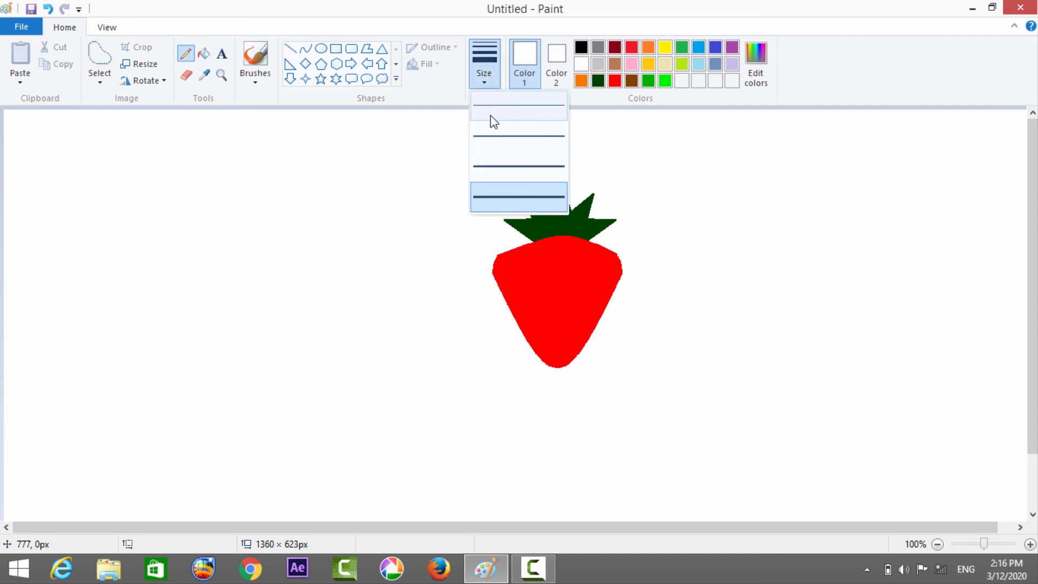
left_click(472, 252)
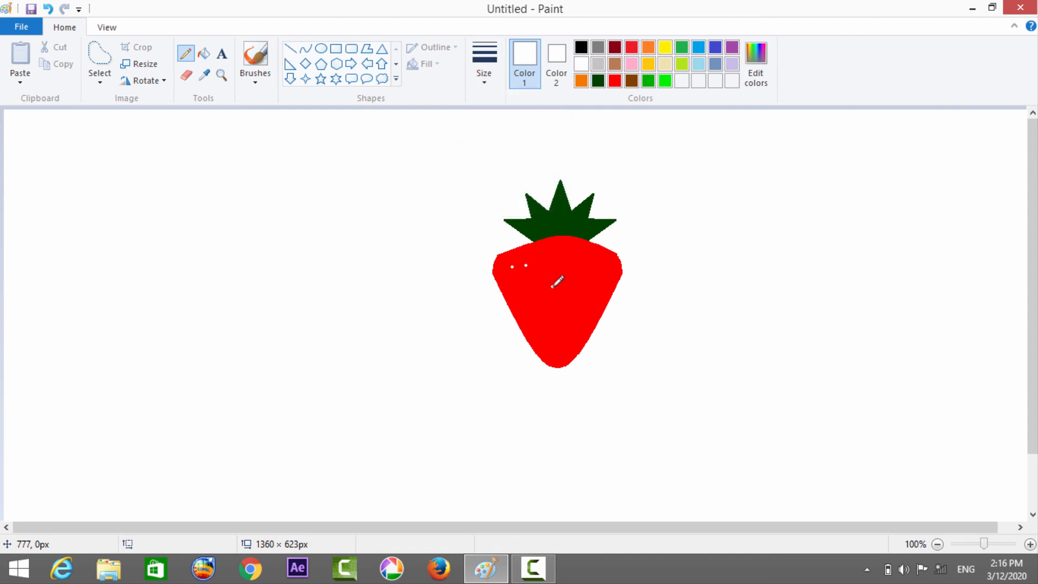
left_click(569, 273)
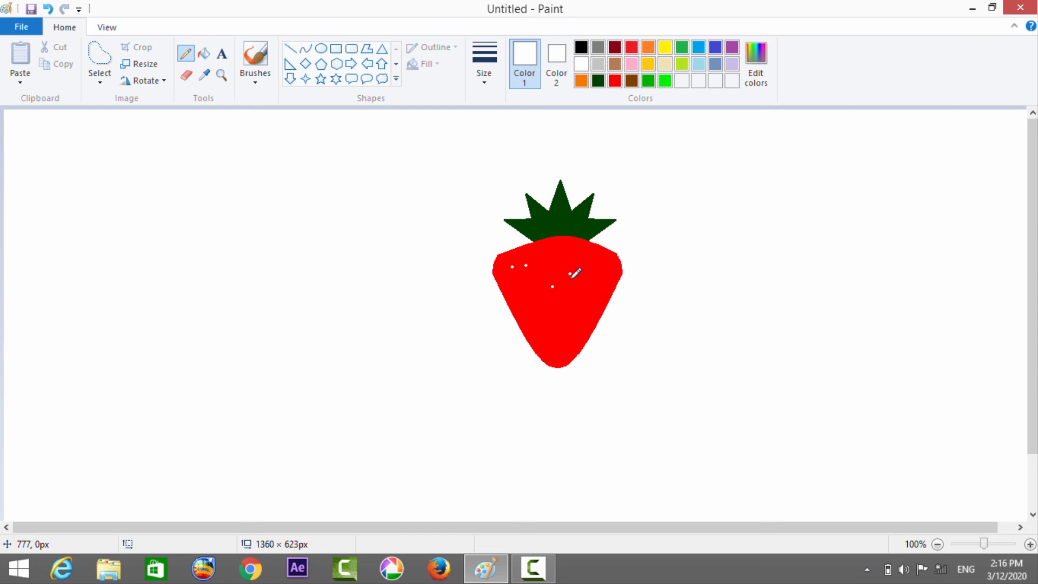
left_click(551, 329)
left_click(565, 308)
left_click(561, 256)
left_click(589, 254)
left_click(576, 335)
left_click(507, 282)
Select the whole strawberry with a rectangle of about 462 × 312 px and move it left on the canvas.
left_click(99, 79)
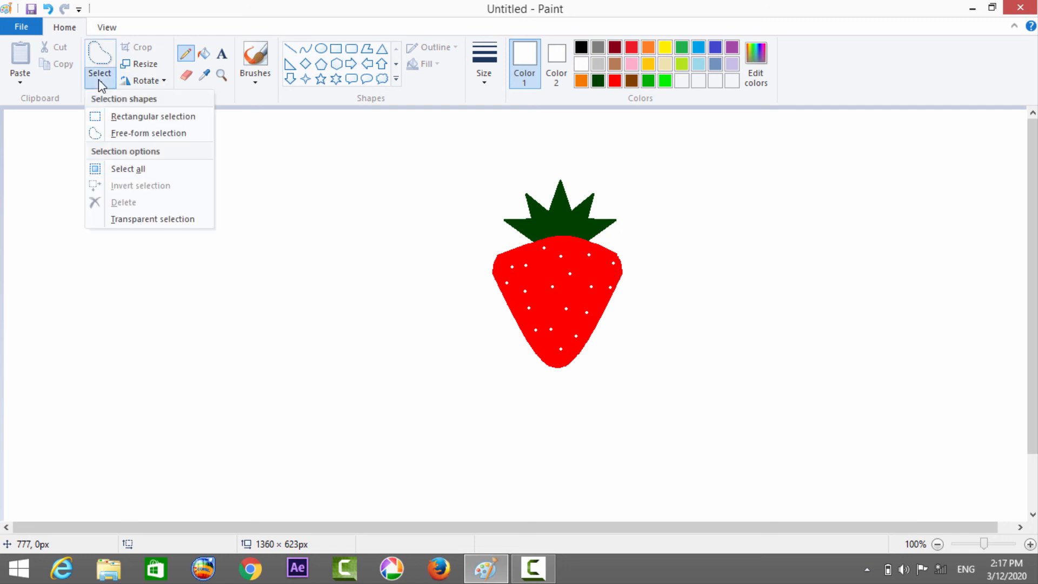
left_click(114, 117)
left_click_drag(335, 150, 423, 233)
left_click_drag(511, 309, 687, 387)
right_click(687, 387)
right_click(575, 314)
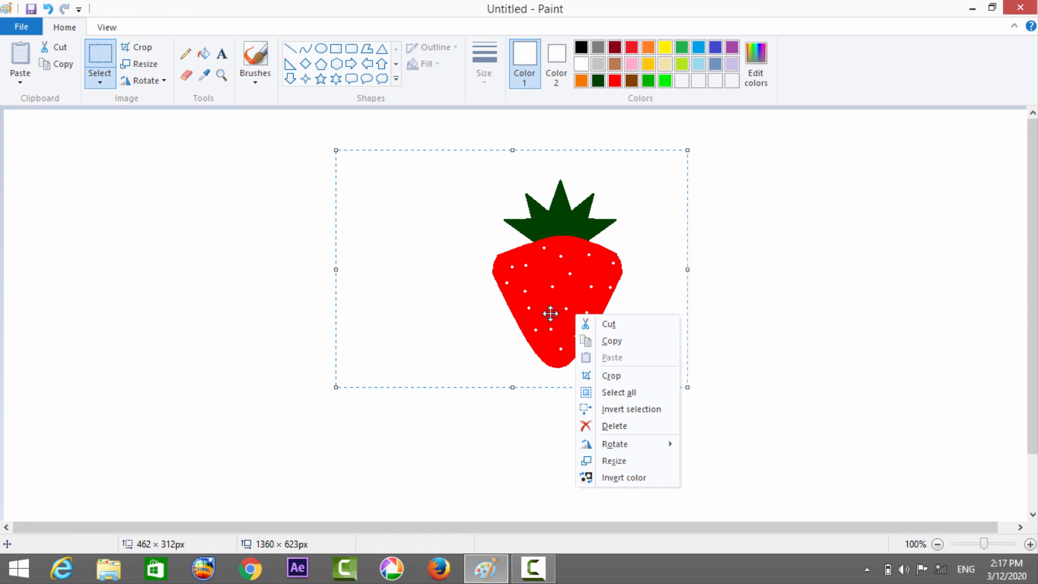
left_click(487, 266)
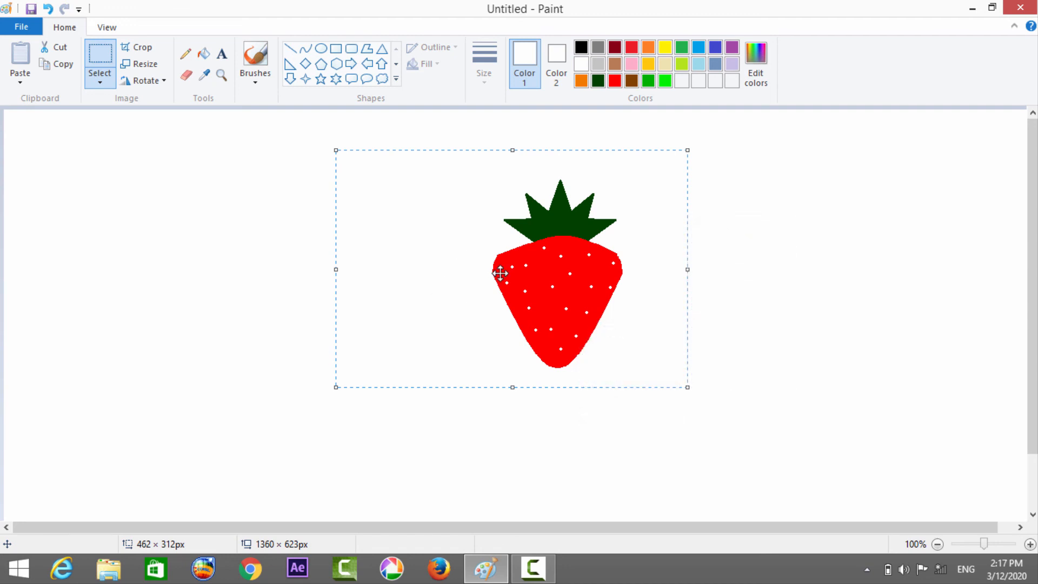
right_click(500, 273)
left_click(437, 274)
left_click_drag(551, 274, 449, 277)
left_click(787, 360)
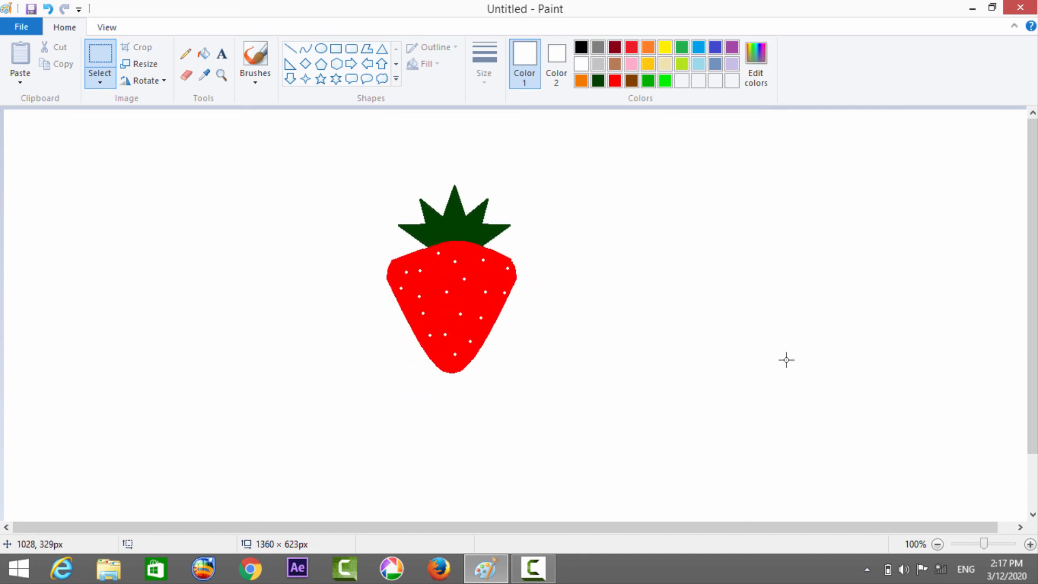